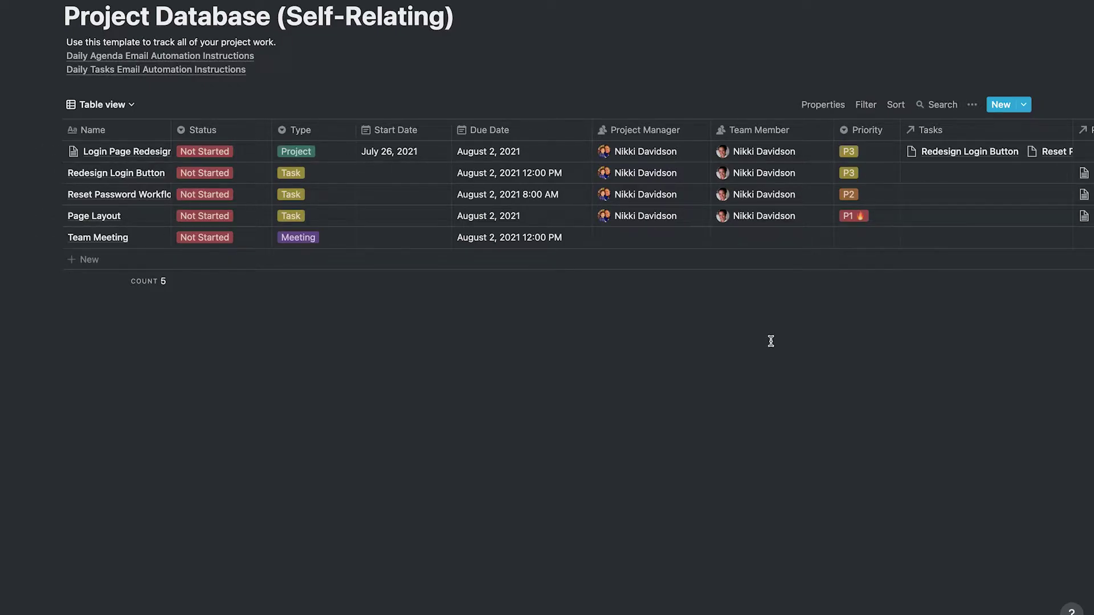
Step: Set the due dates of the Login Page Redesign project and its three related tasks to August 3, 2021
scroll(771, 341, right, 5)
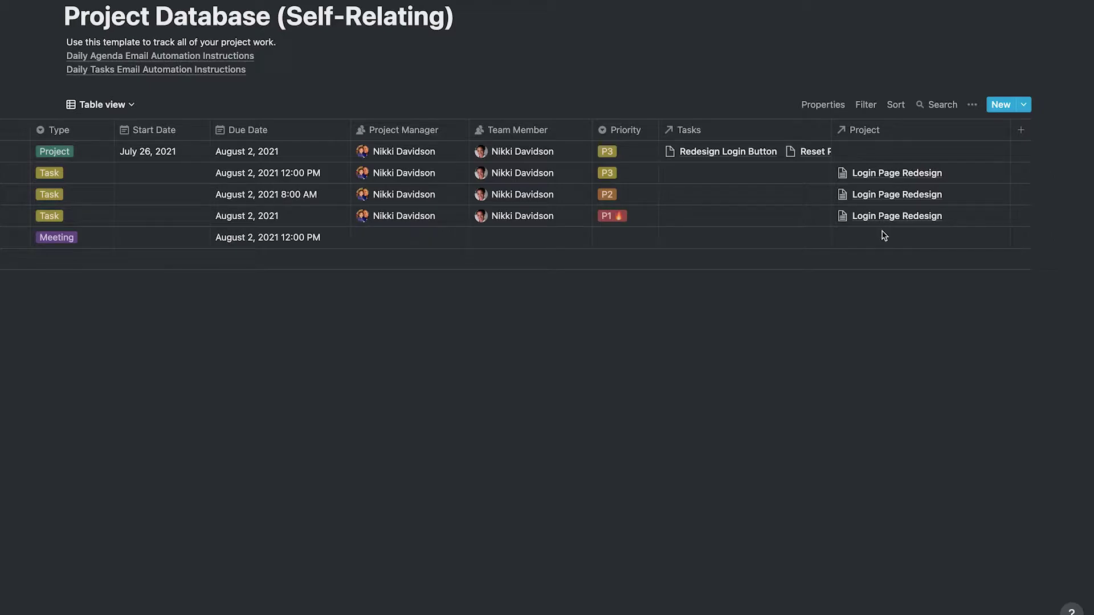
scroll(885, 262, left, 5)
click(496, 153)
click(494, 272)
click(501, 173)
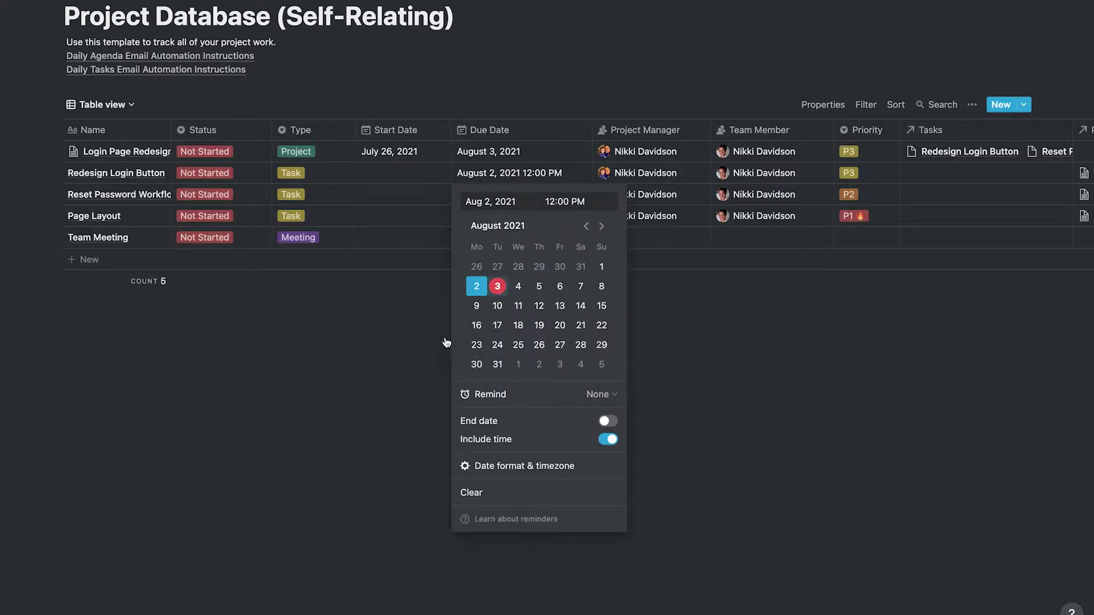
click(498, 283)
click(524, 194)
click(476, 308)
click(501, 216)
click(476, 329)
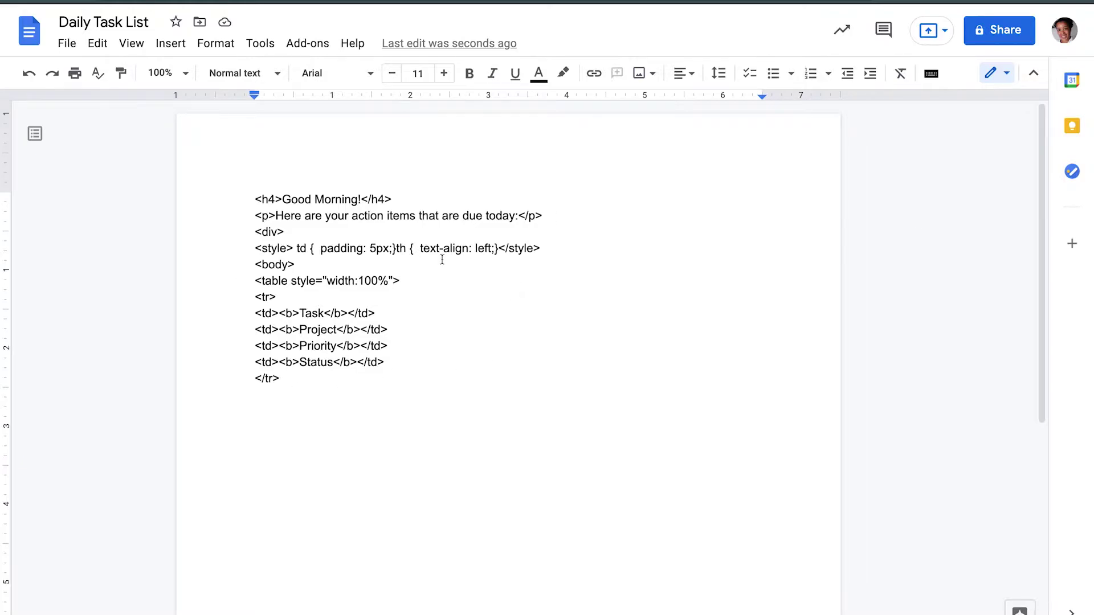
Step: Switch to the Daily Task List document in Google Docs and highlight the Task, Project, Priority and Status header lines
click(242, 311)
drag(243, 311, 398, 369)
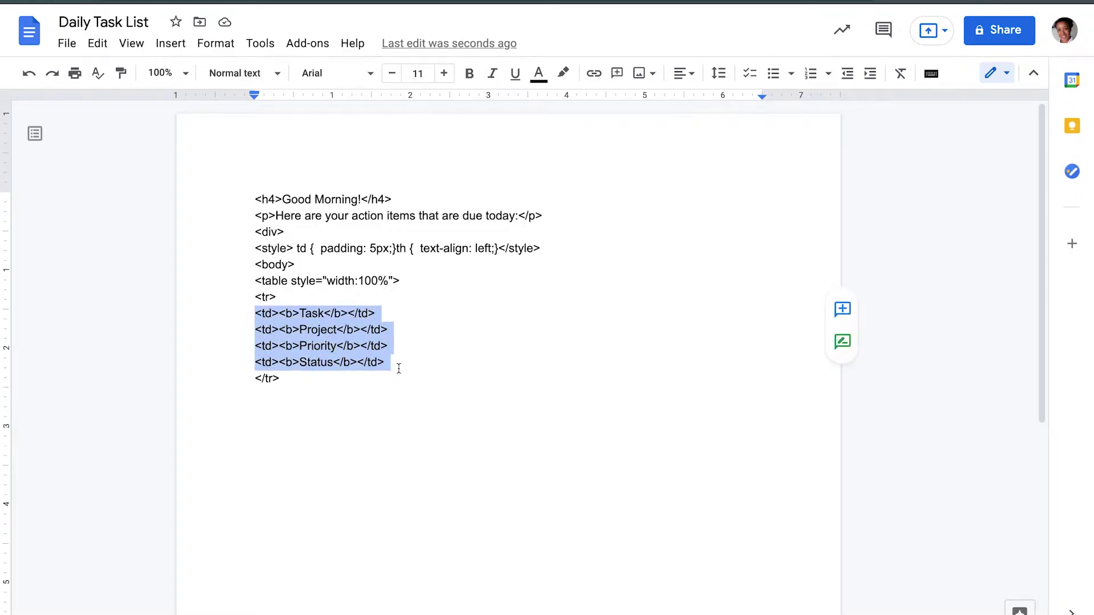
click(398, 367)
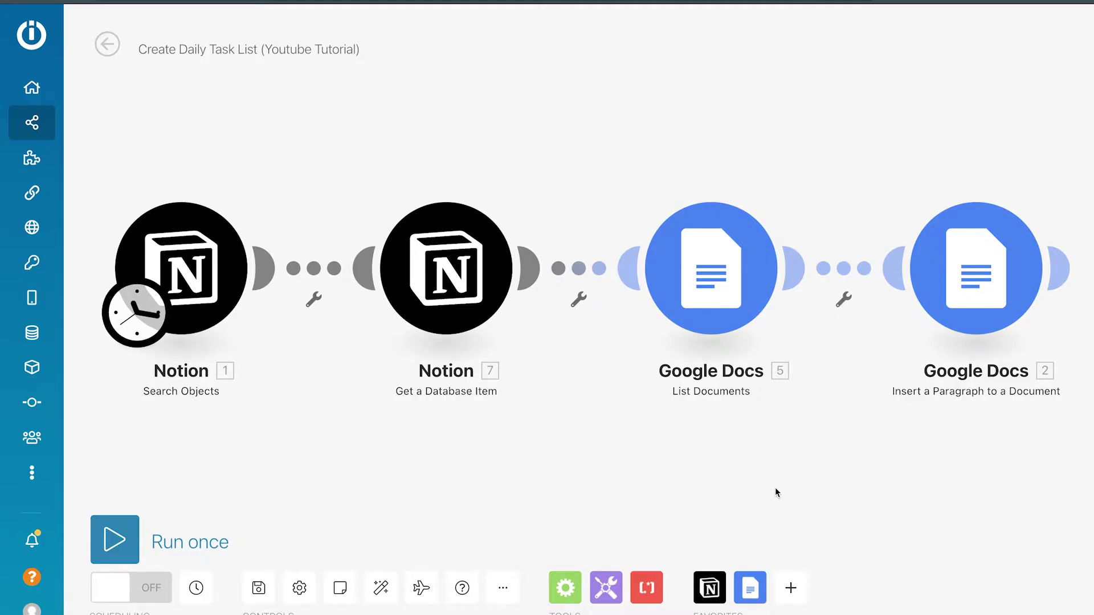
Step: Switch to the Create Daily Task List scenario in Integromat and review the filter rules of the Notion Search Objects module
click(181, 268)
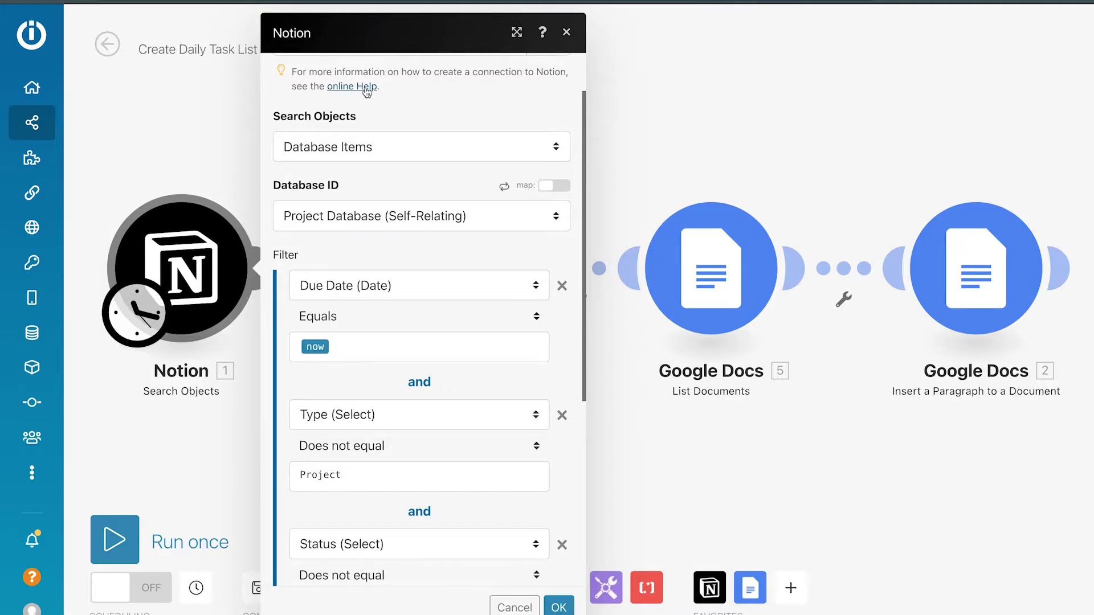
scroll(569, 283, down, 2)
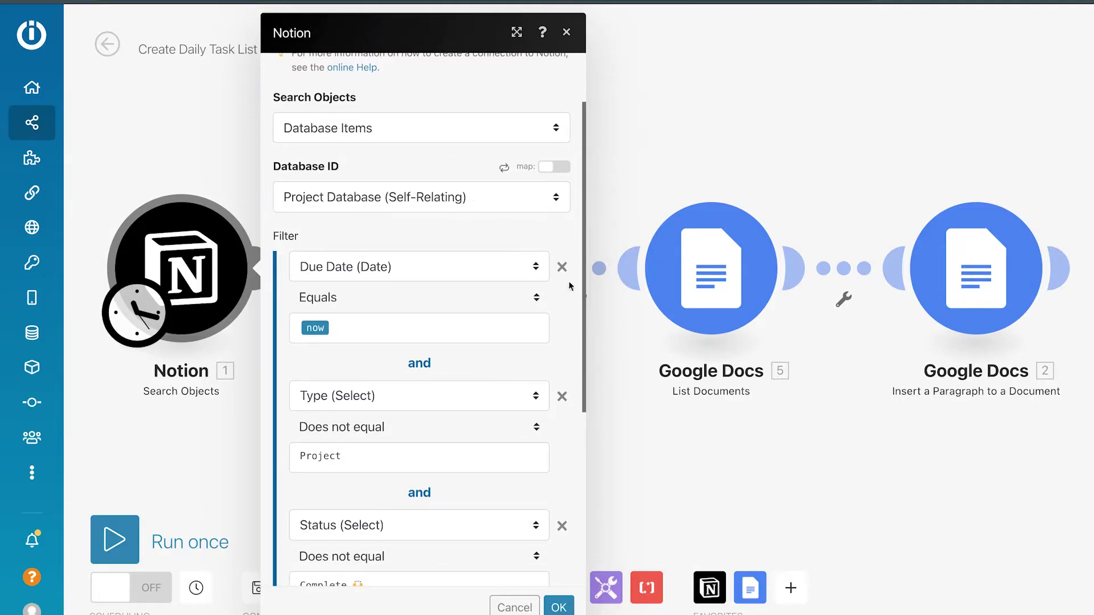
scroll(567, 301, down, 4)
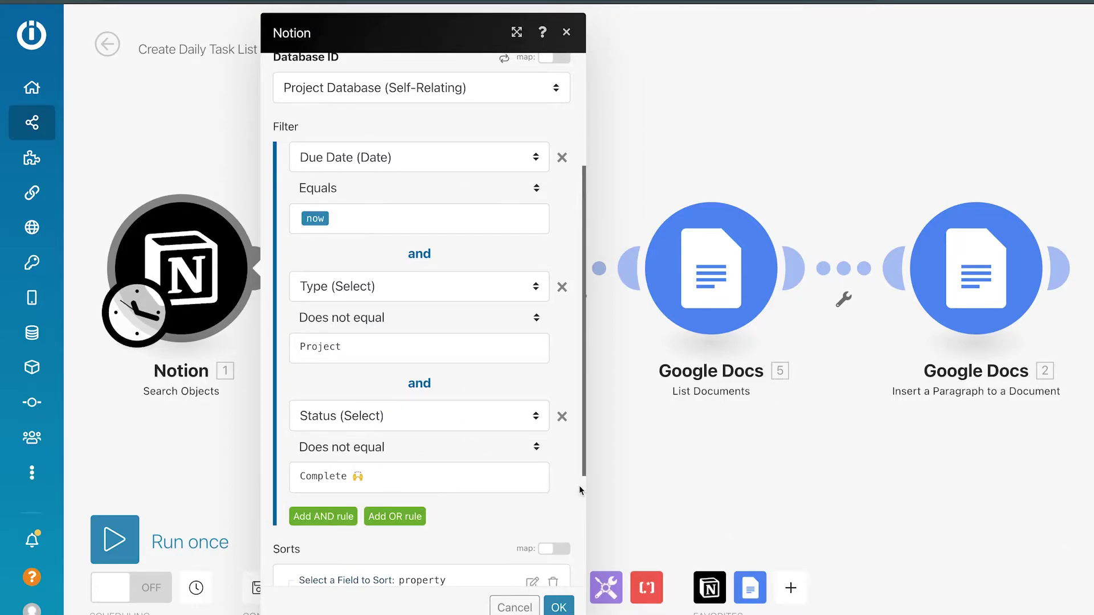
scroll(579, 486, down, 3)
scroll(560, 423, down, 2)
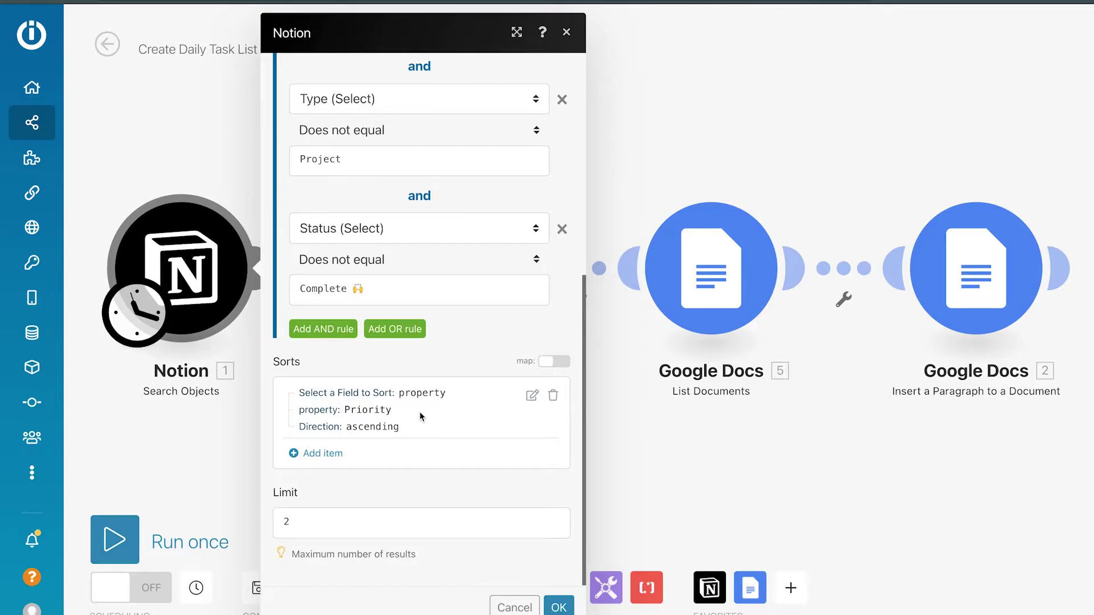
Step: Edit the Notion search's Priority sort rule, keep Property Field as the field to sort, and save the rule
click(443, 395)
click(536, 396)
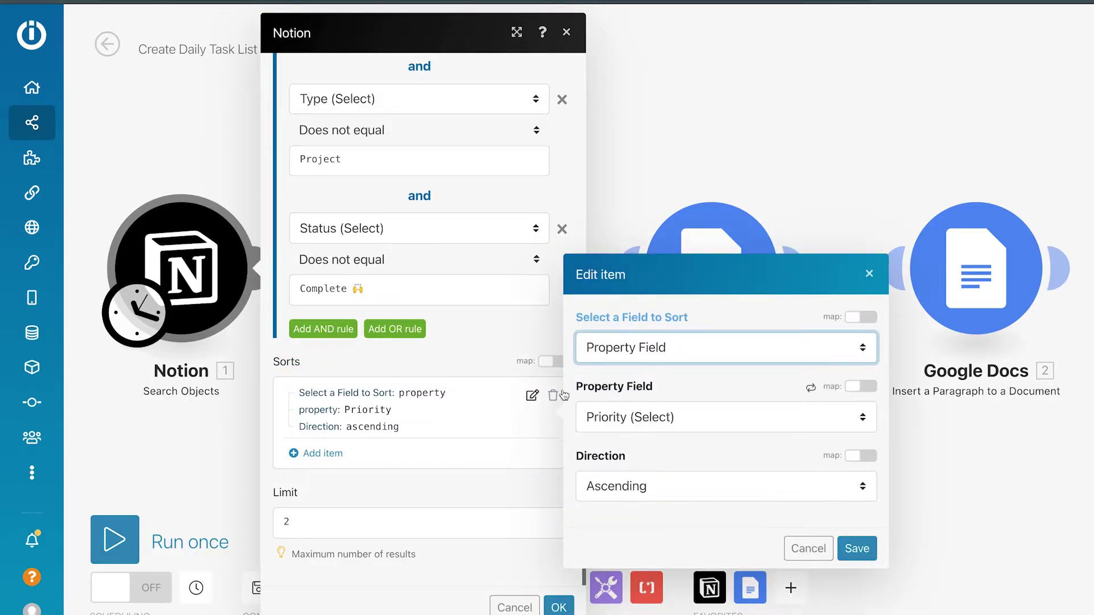
click(671, 354)
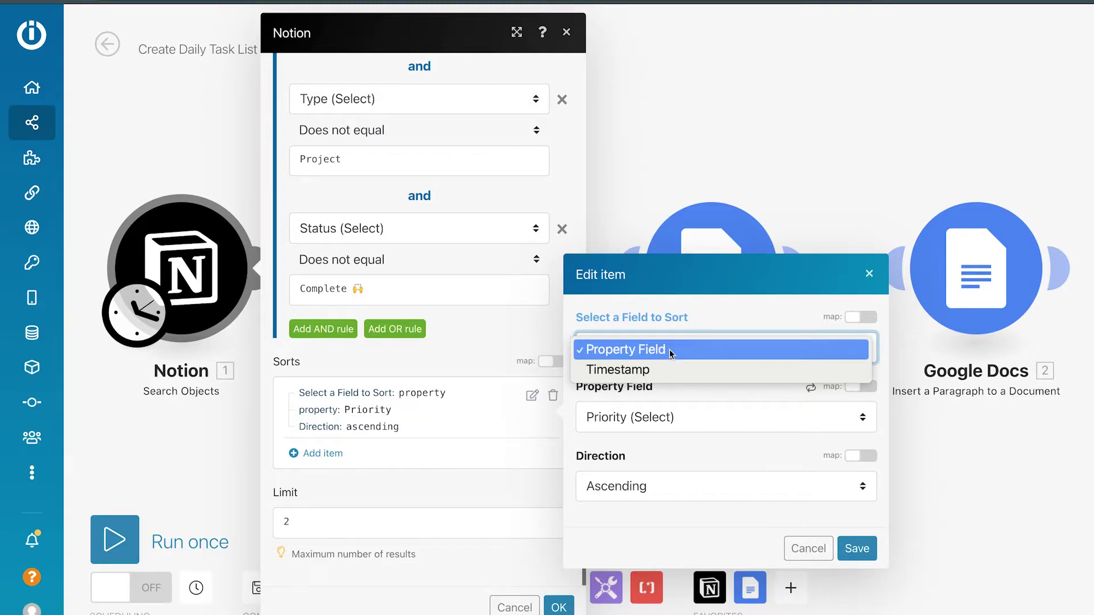
click(717, 308)
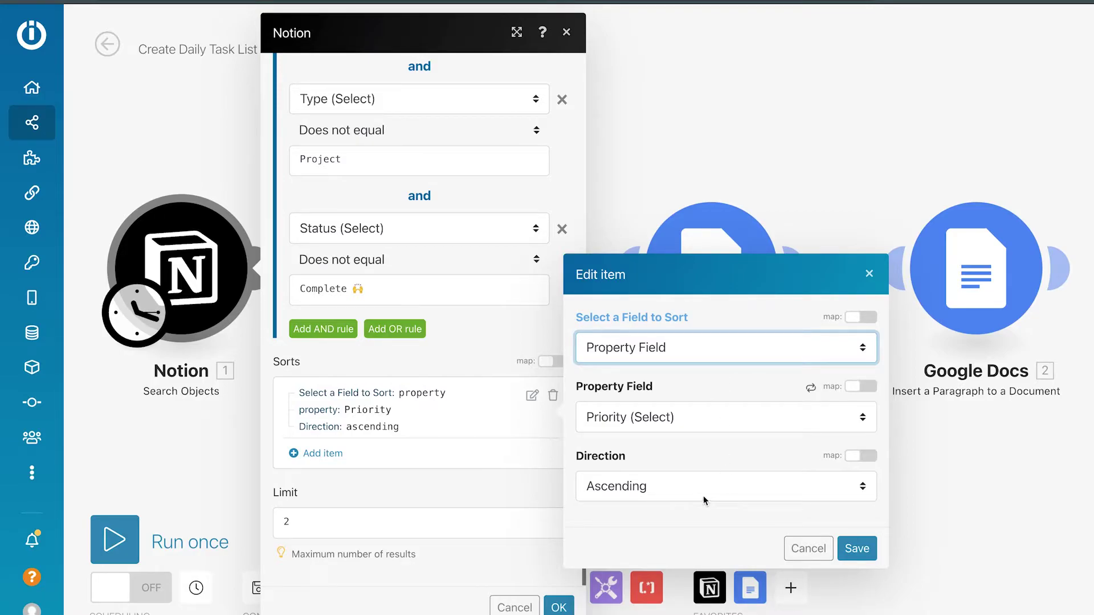
click(858, 548)
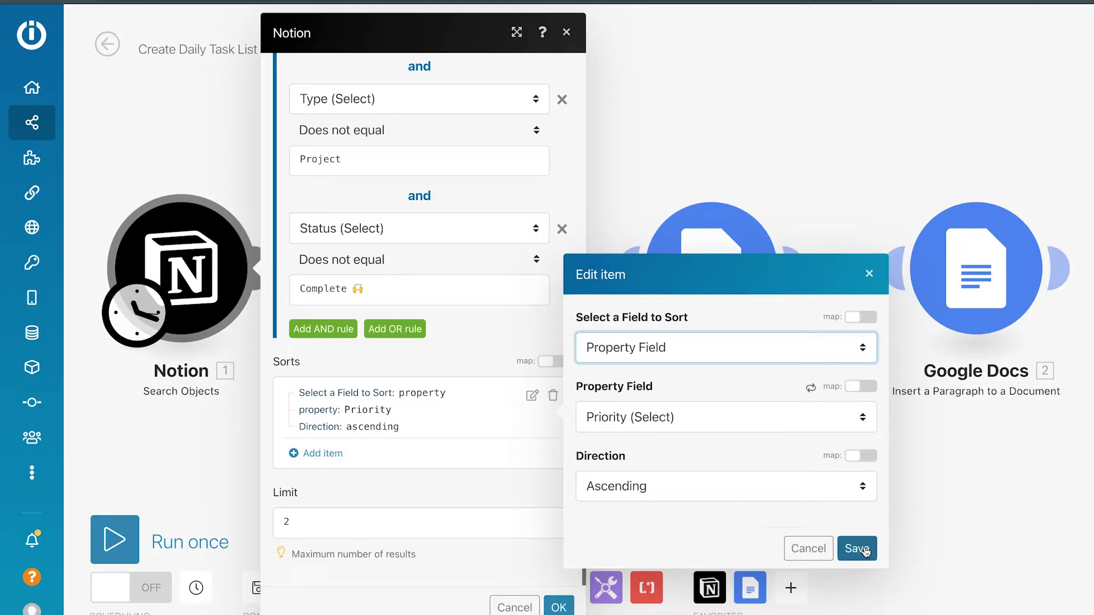
Step: Set the maximum number of results of the Notion search to 6
click(294, 520)
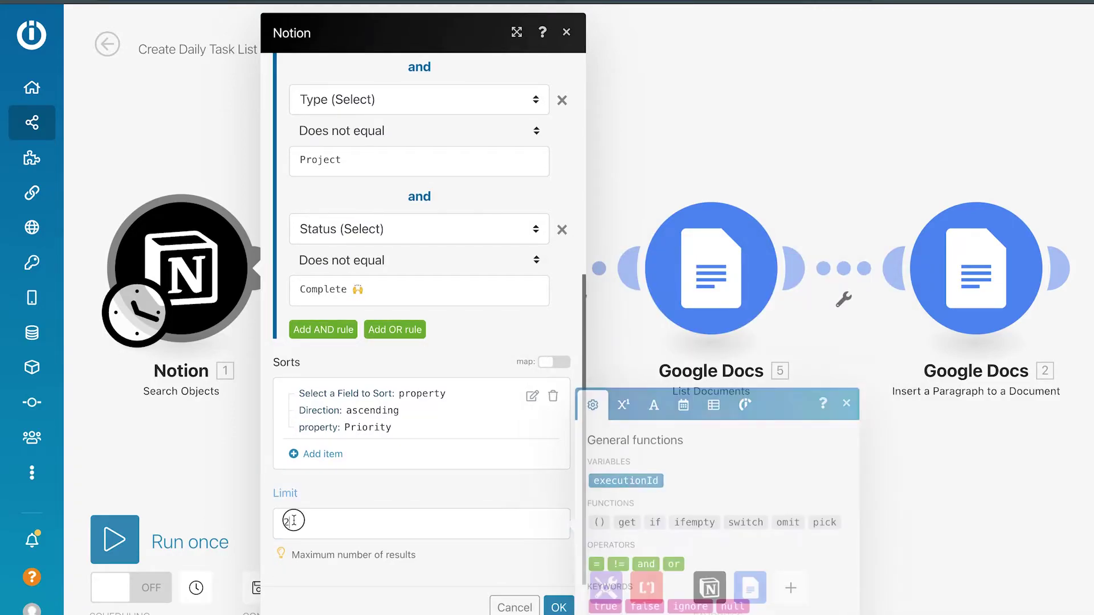
double_click(291, 522)
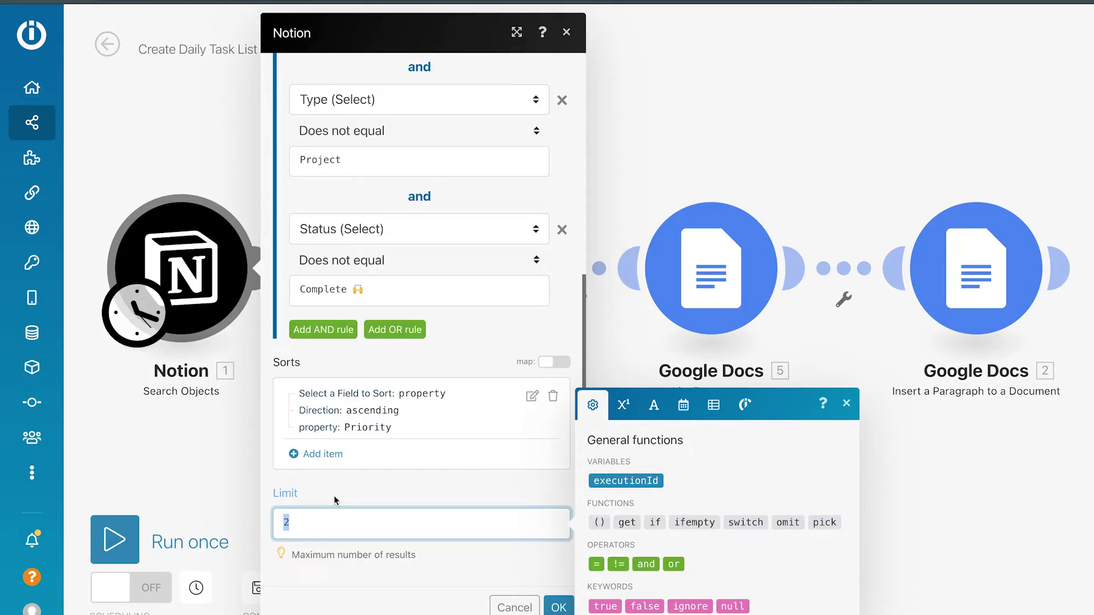
text(6)
click(337, 495)
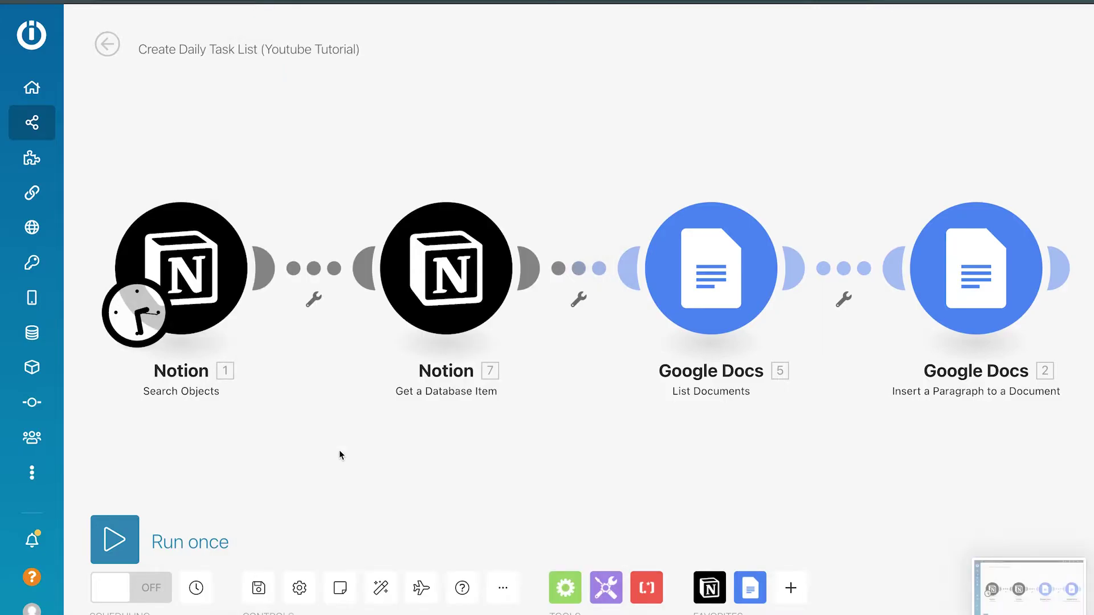
Step: Review the scenario's run frequency and time in its schedule settings and accept them
click(135, 318)
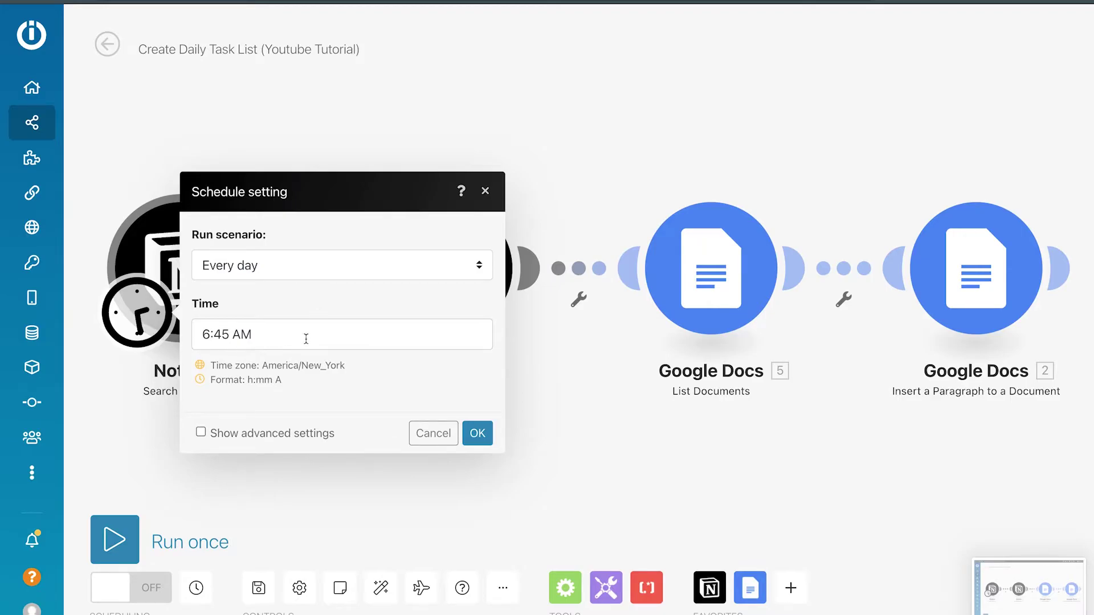
click(477, 433)
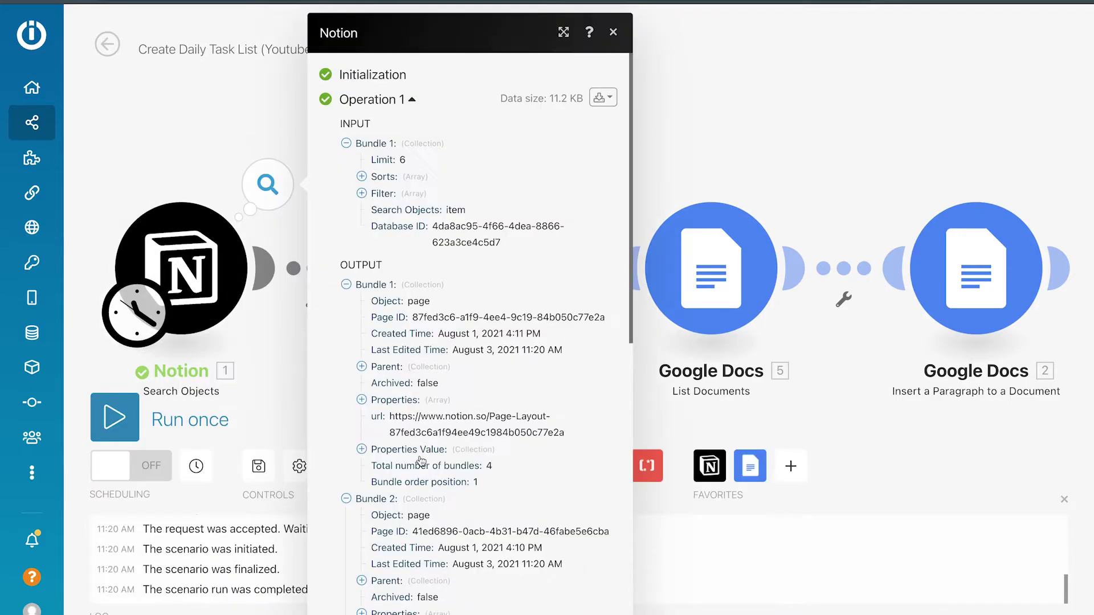
Step: Inspect the first output bundle of the Notion search, expanding its property values down to the related Project ID
click(361, 449)
scroll(463, 467, down, 3)
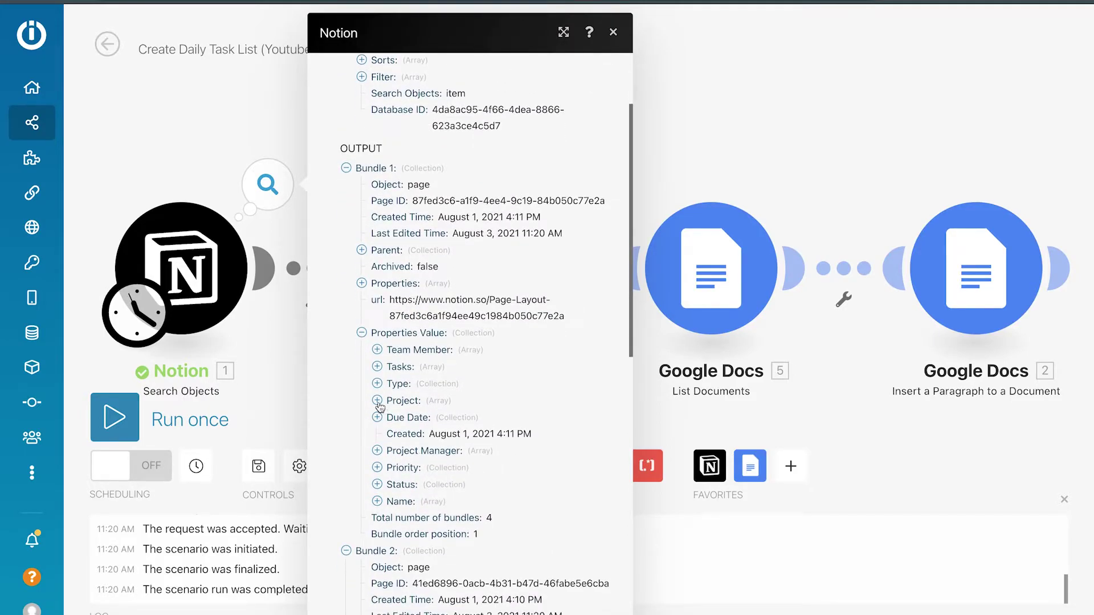
click(378, 401)
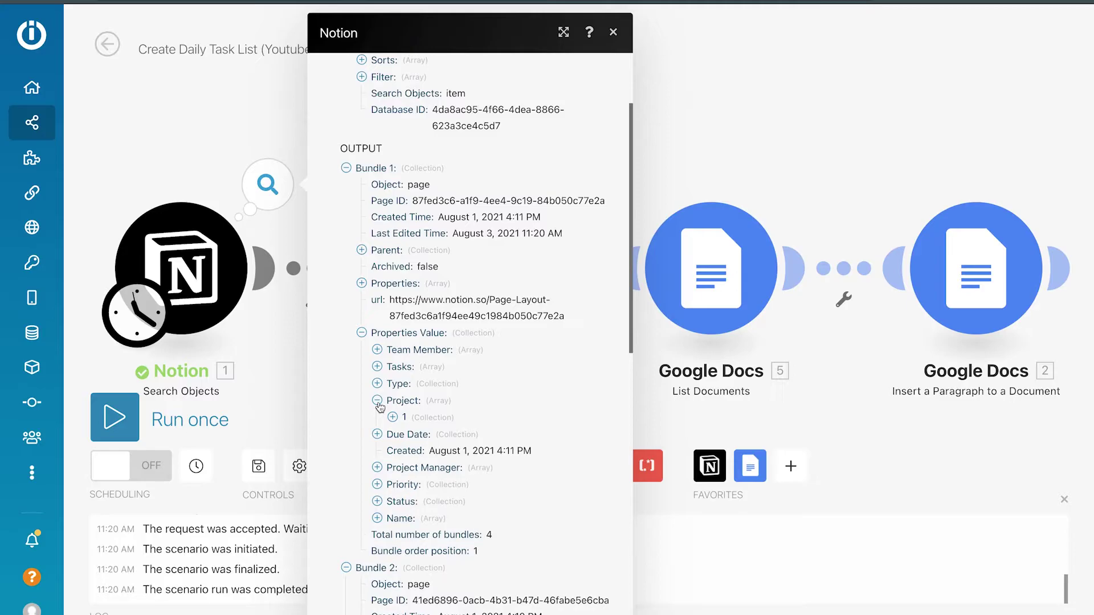
click(393, 419)
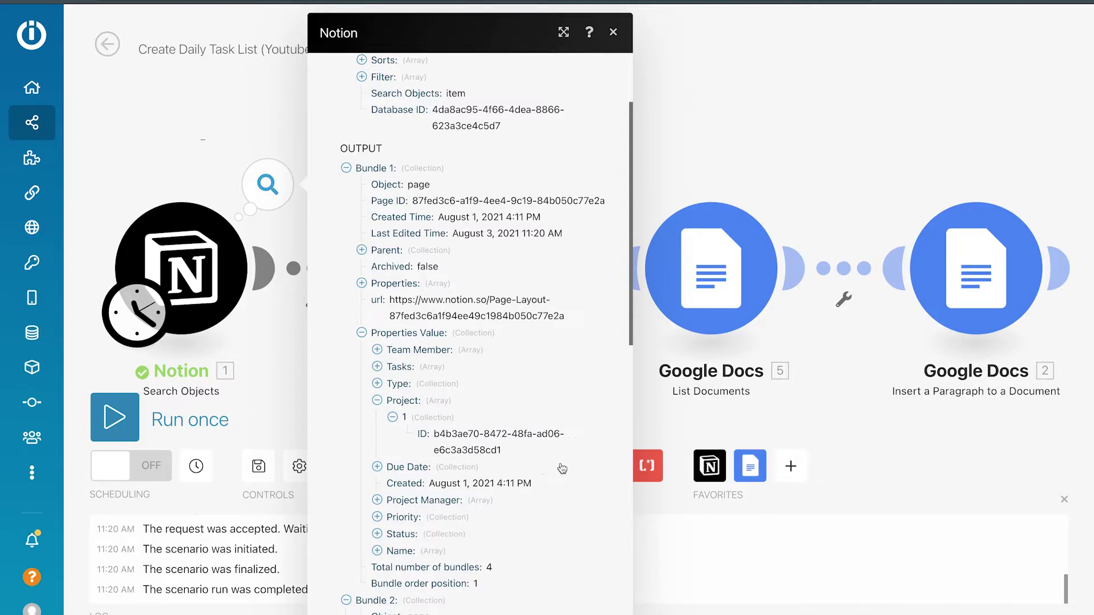
click(704, 141)
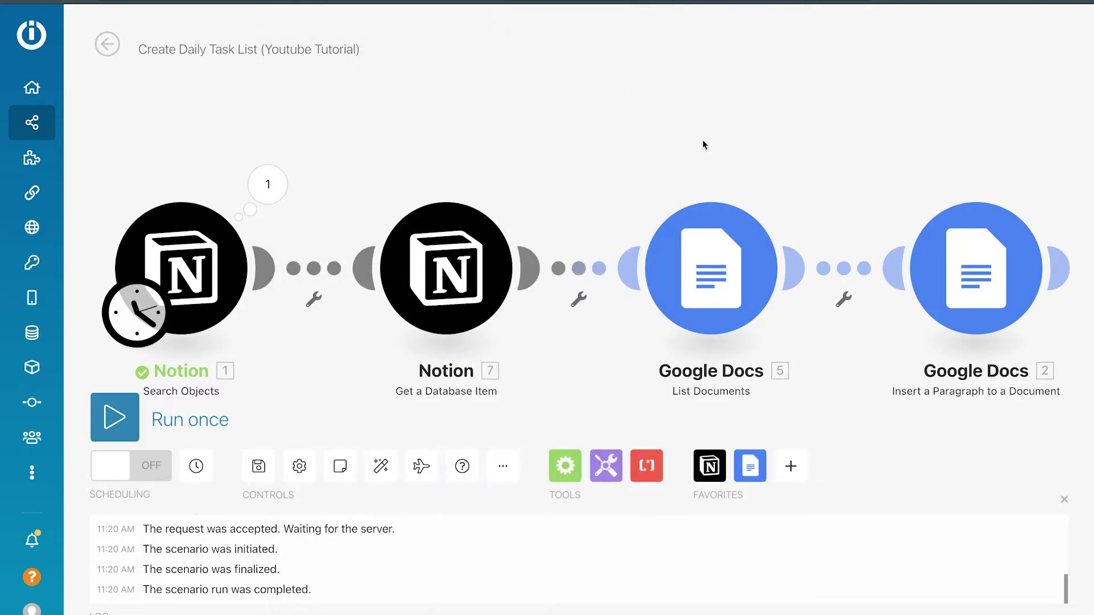
Step: Review the Database Item ID mapping of the second Notion module and the folder and limit of the List Documents module
click(450, 267)
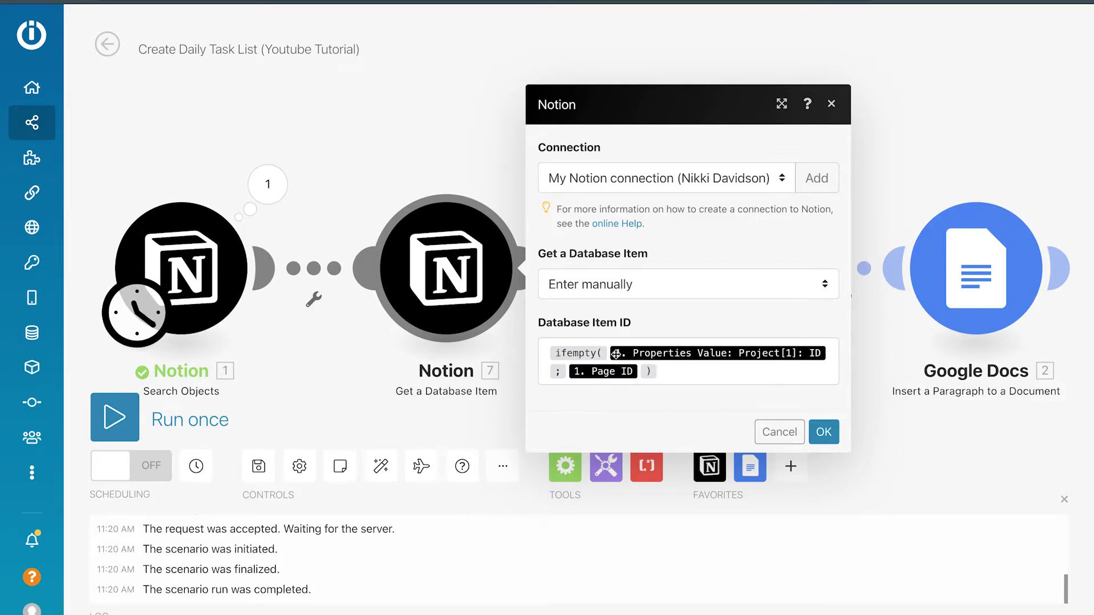
mouse_move(623, 353)
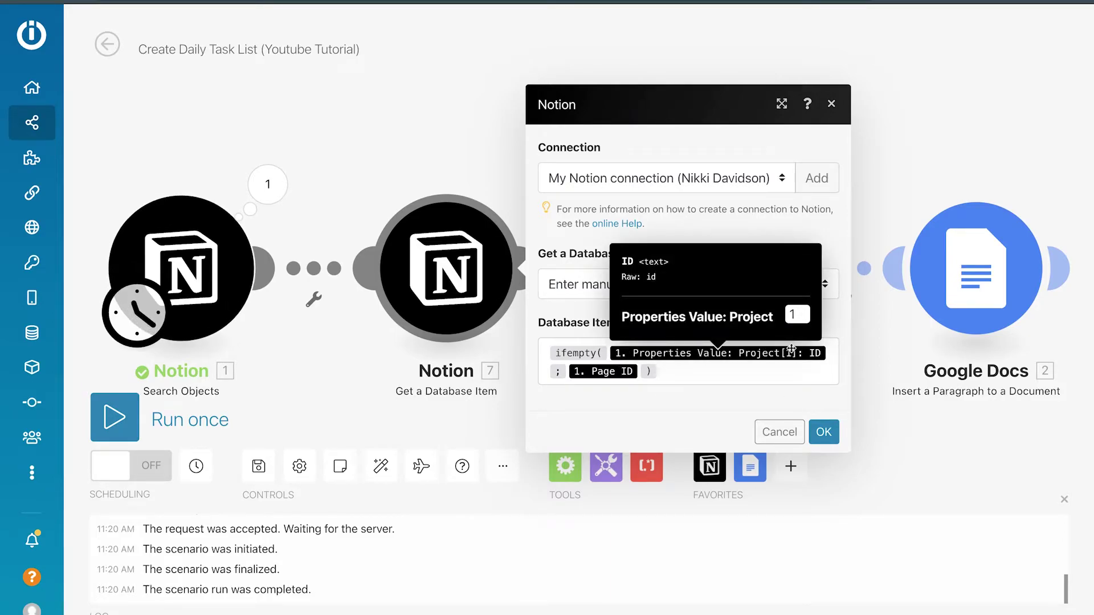
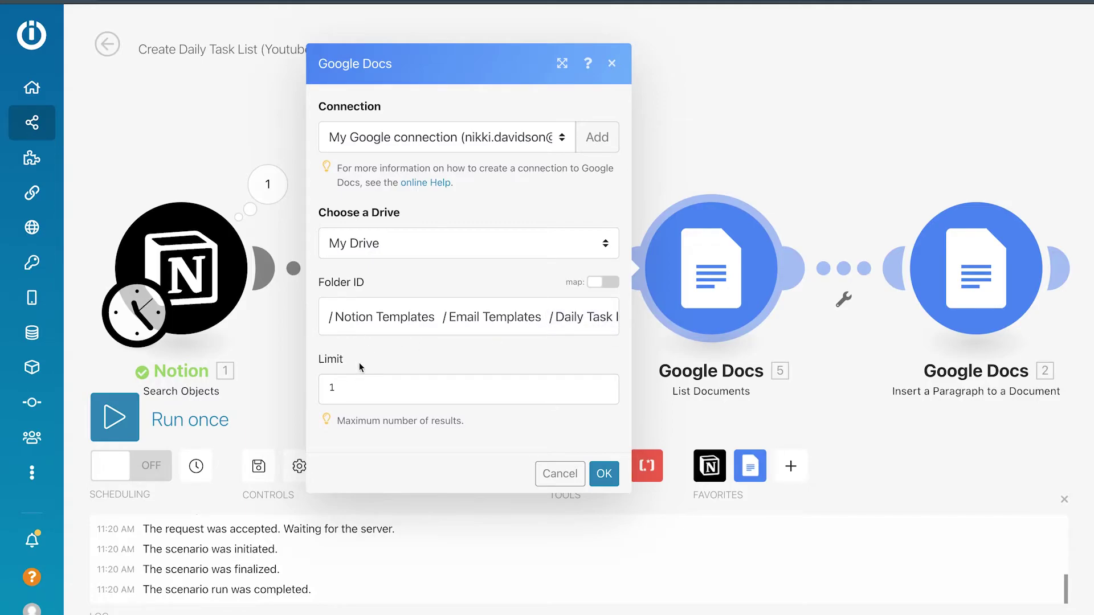
click(604, 473)
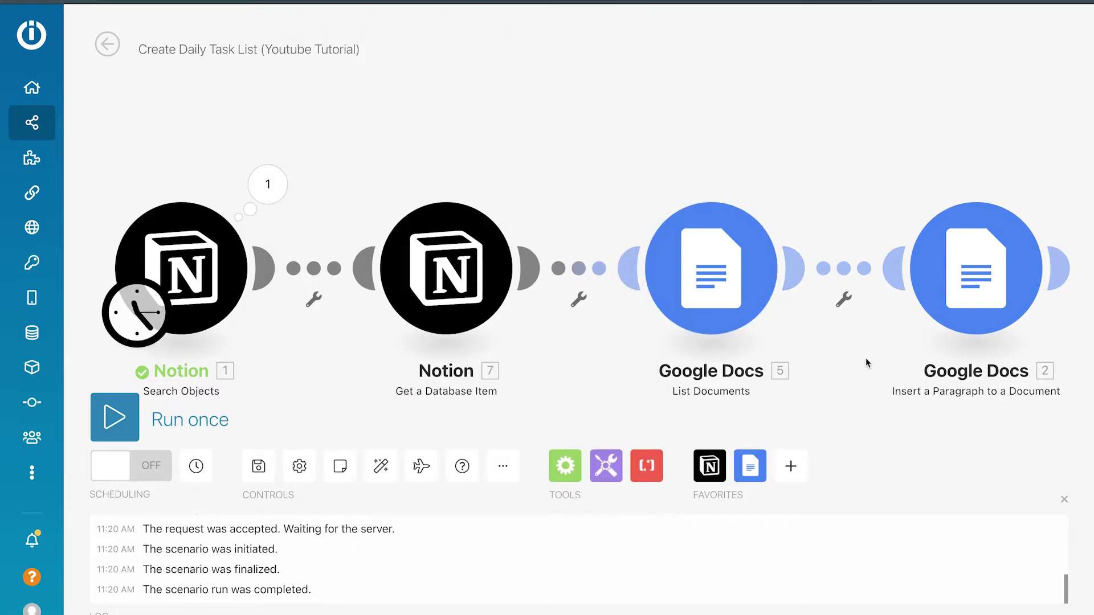
click(849, 275)
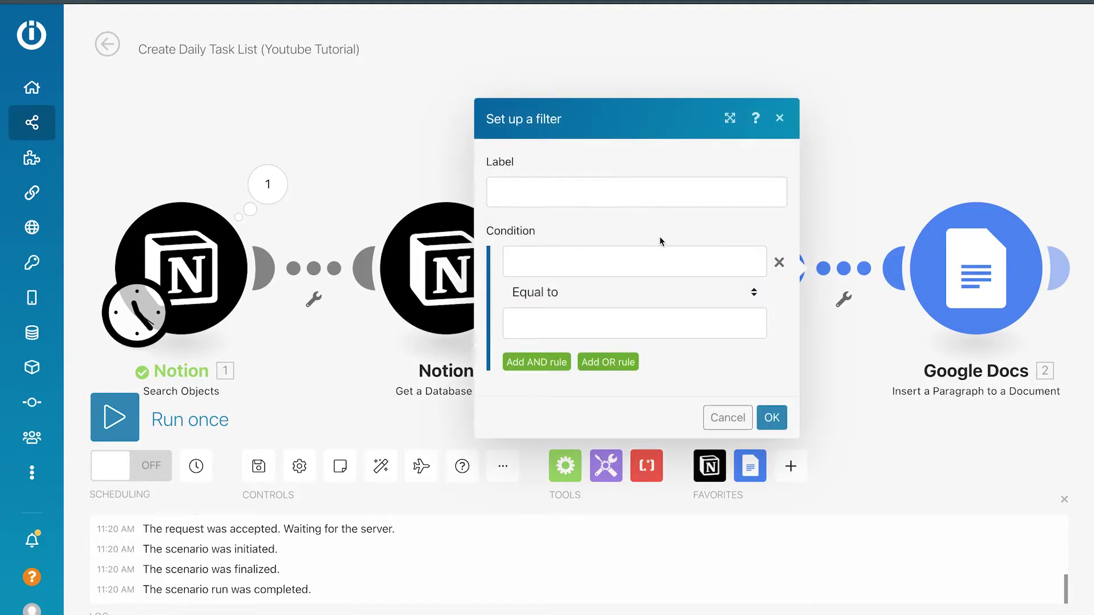
click(779, 118)
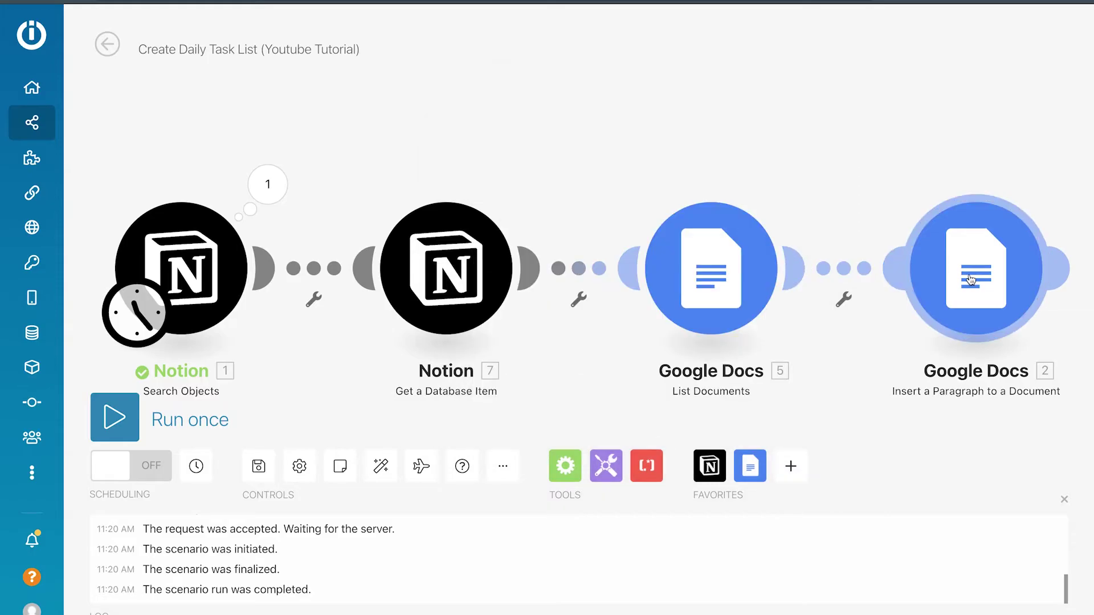
Step: Review the document mapping and the appended HTML table row in the Insert a Paragraph to a Document module
click(975, 277)
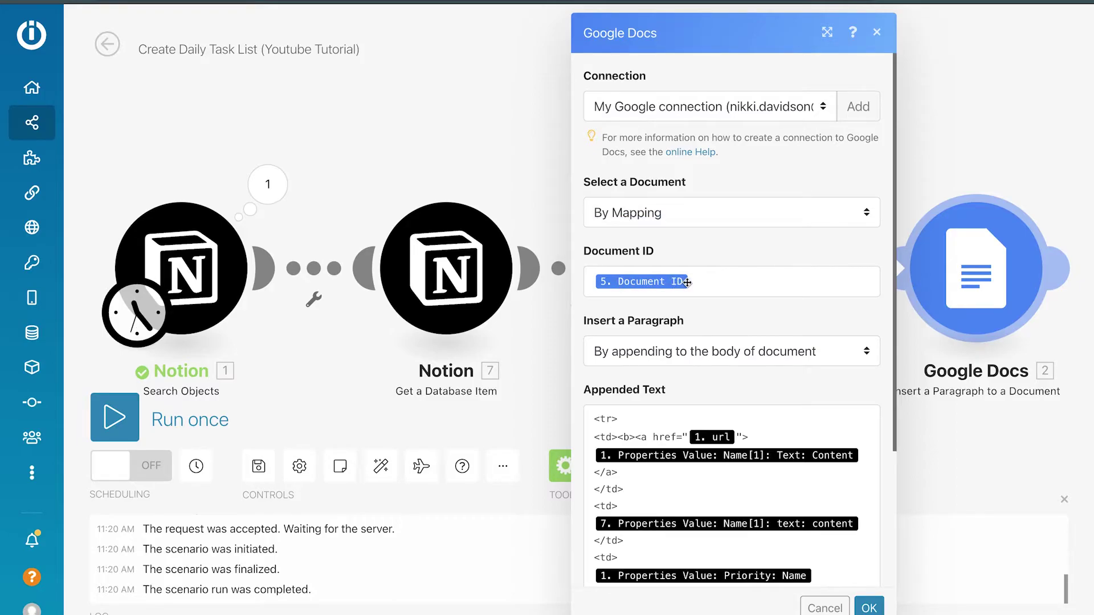
scroll(738, 349, down, 1)
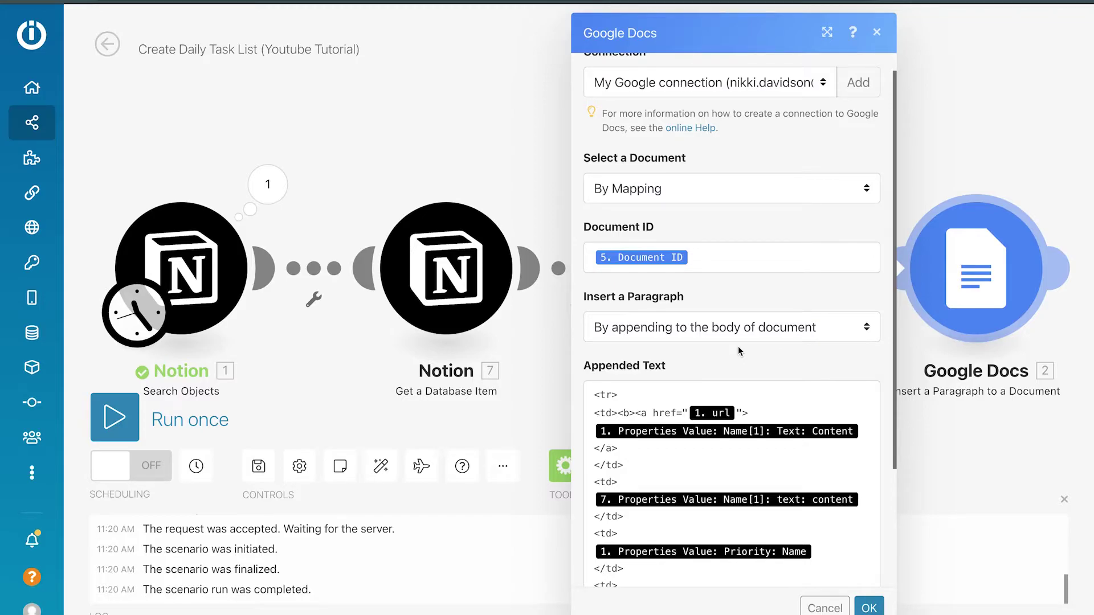
scroll(737, 347, down, 3)
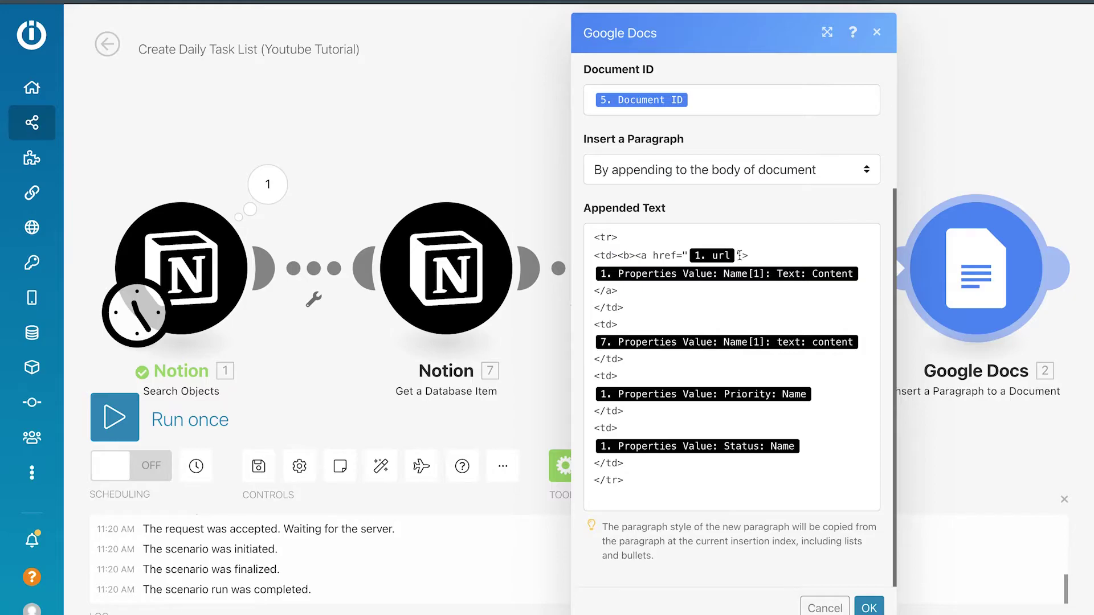
mouse_move(810, 341)
click(870, 609)
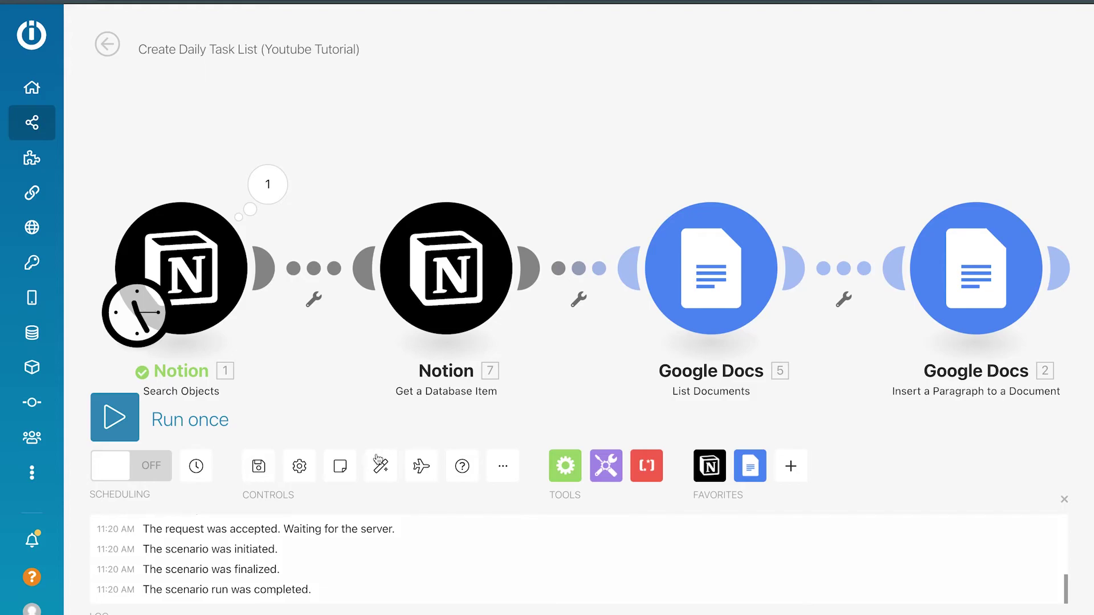
Step: Run the scenario once and check the task rows it appends to the Daily Task List document
click(122, 420)
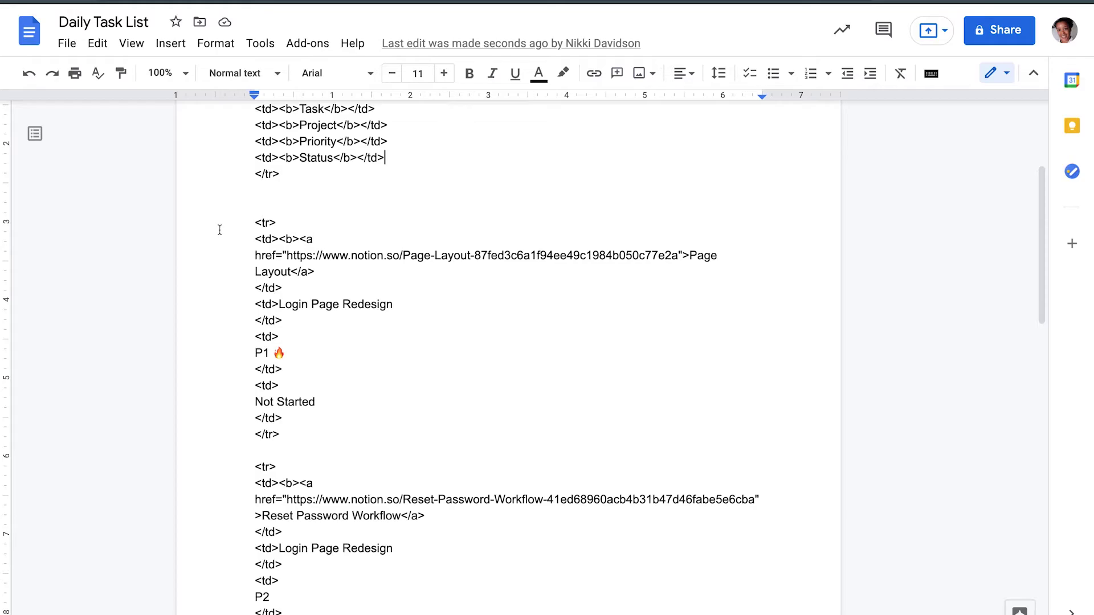
scroll(730, 376, down, 2)
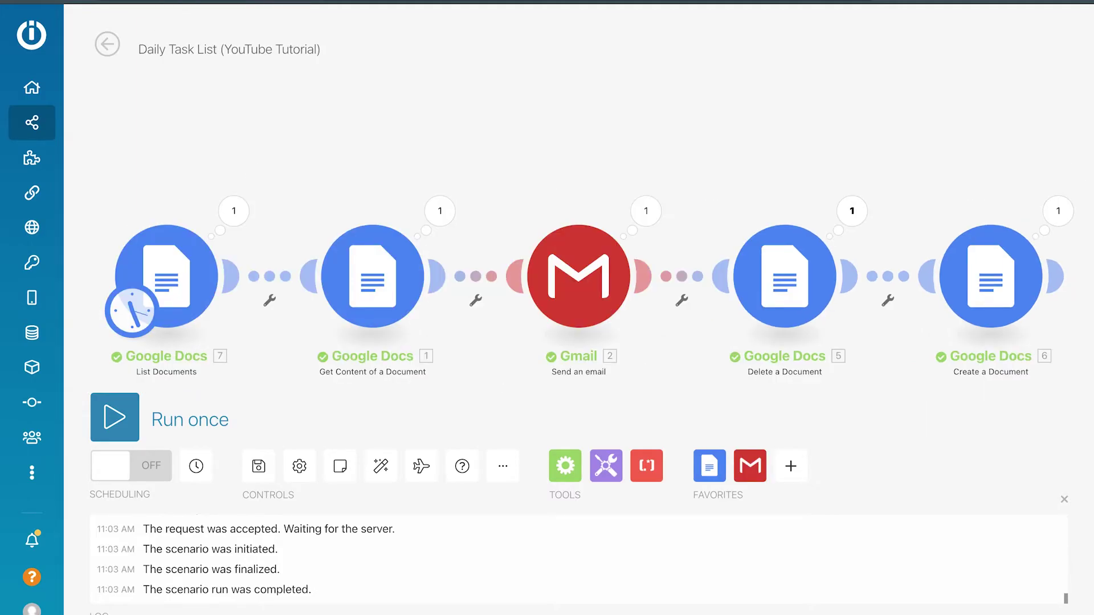
Step: Review the folder and limit of the List Documents module and the Document ID mapping of the Get Content of a Document module
click(167, 276)
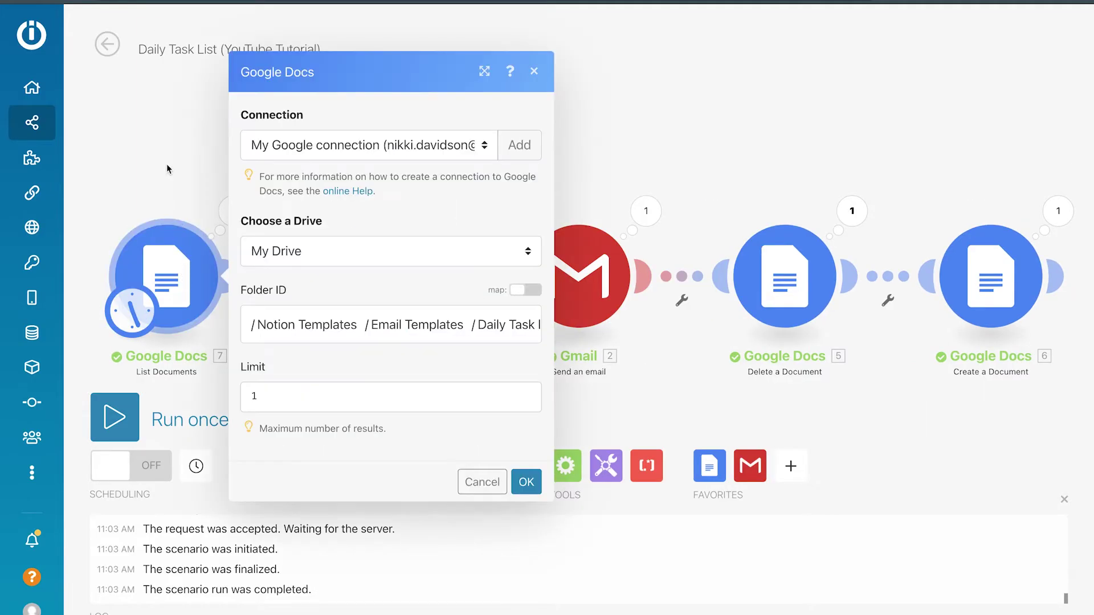
click(167, 168)
click(173, 297)
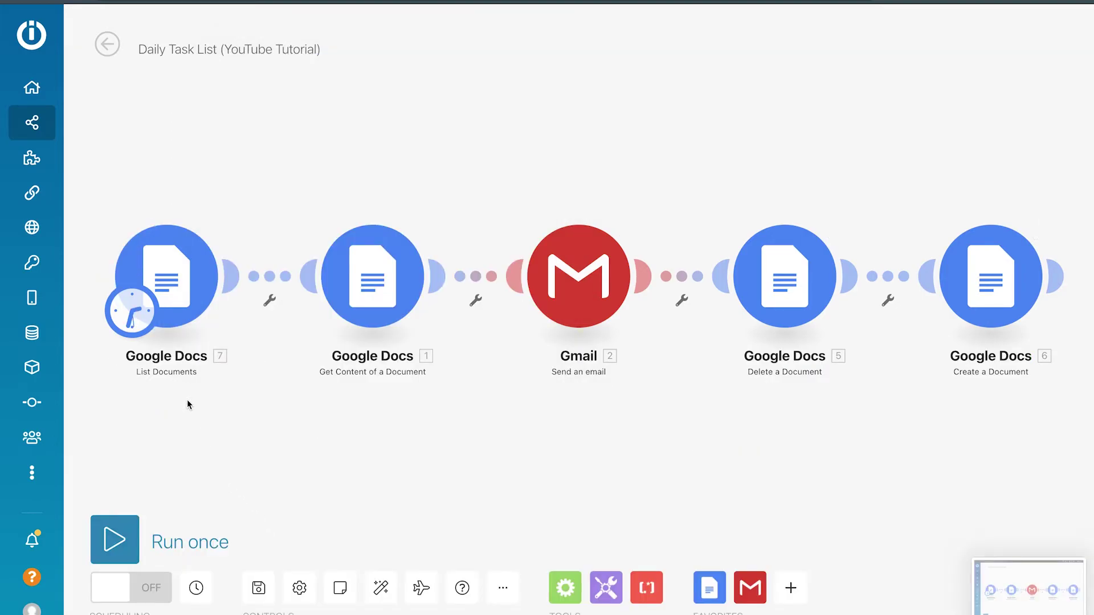
click(128, 314)
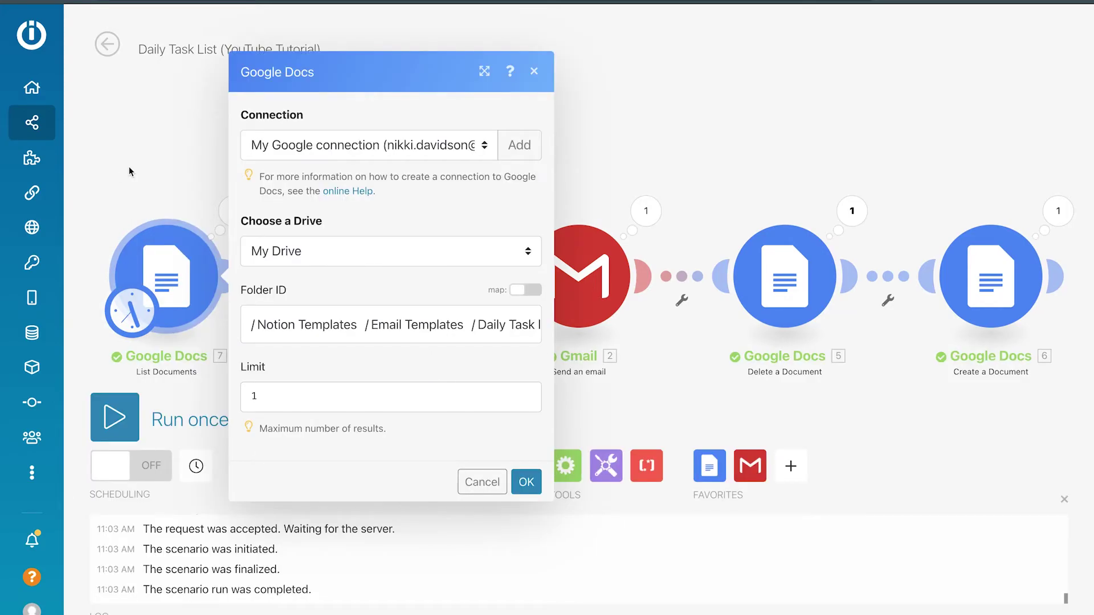
click(128, 166)
click(374, 280)
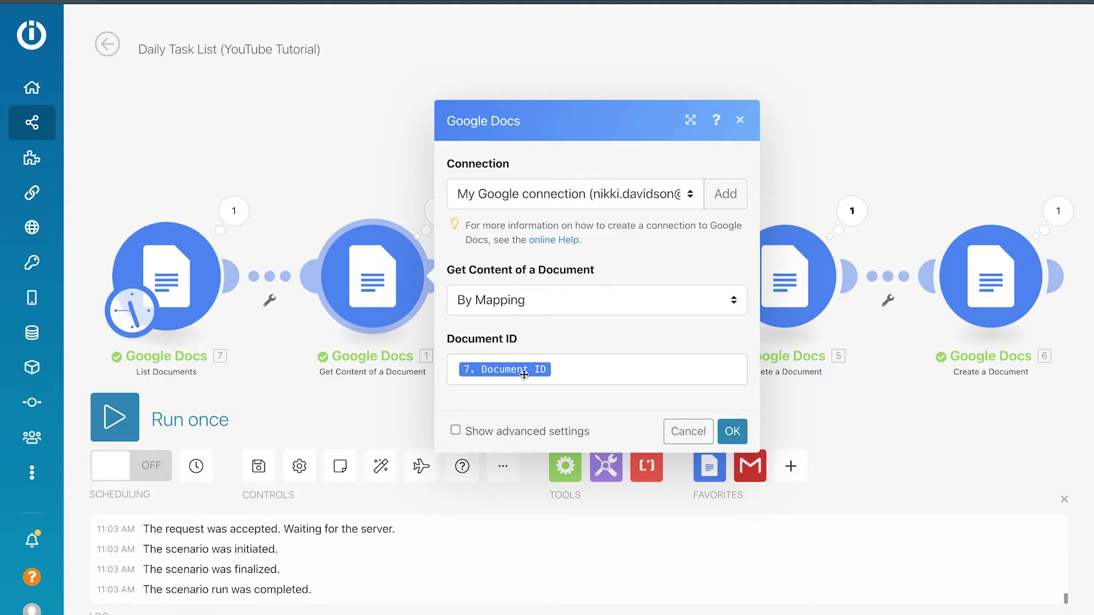
click(379, 112)
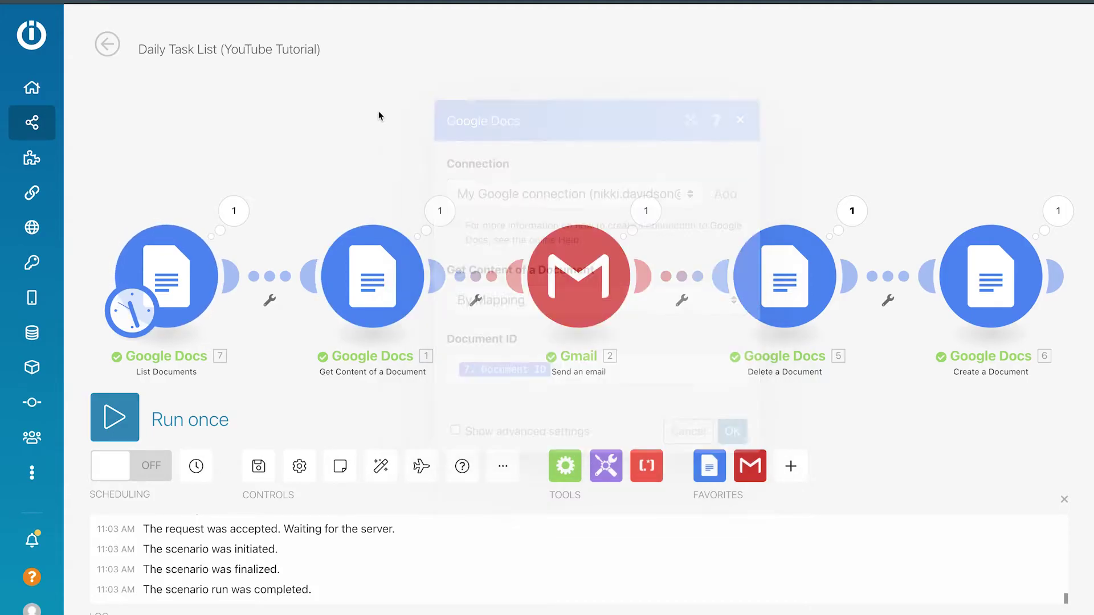
Step: Review the recipient, subject and Text Content mapping in the Gmail Send an Email module
click(584, 278)
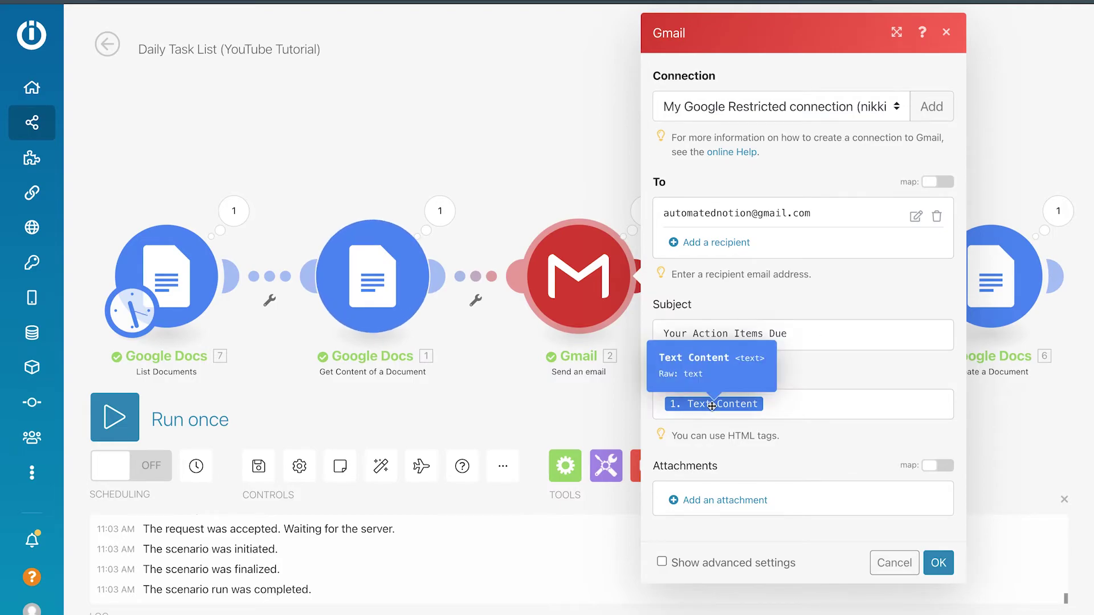
mouse_move(763, 407)
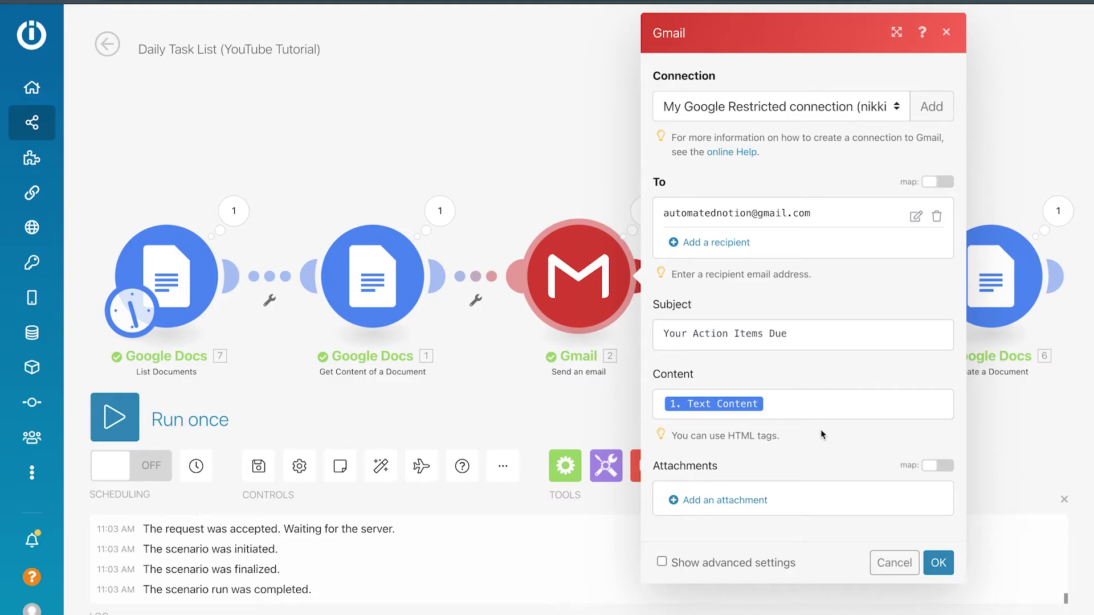
click(937, 563)
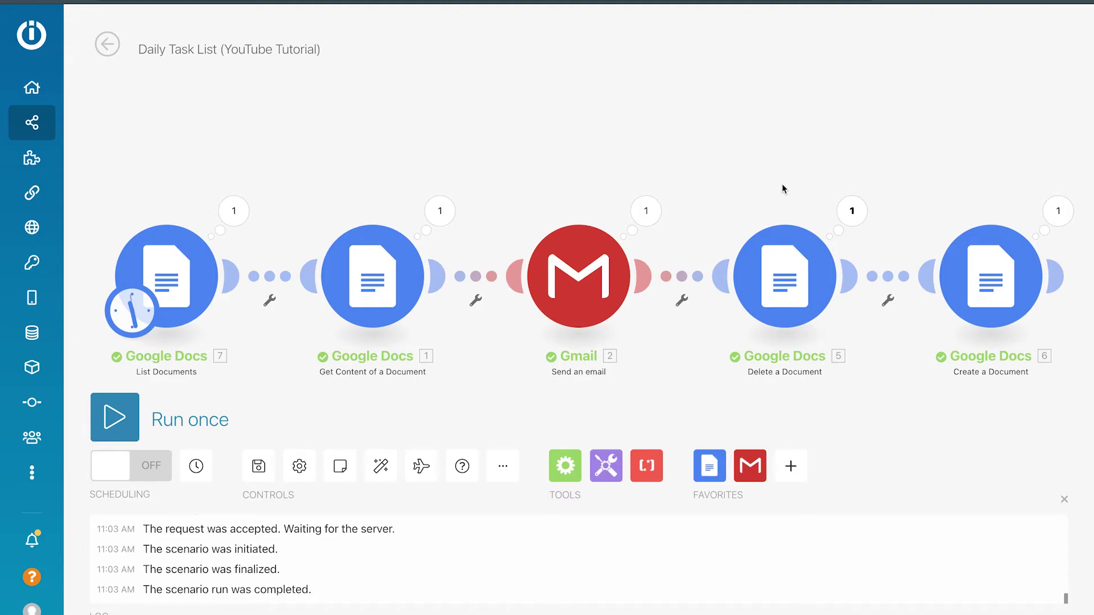
Step: Review the Document ID mapping of the Delete a Document module and the title mapping and HTML content of the Create a Document module
click(782, 274)
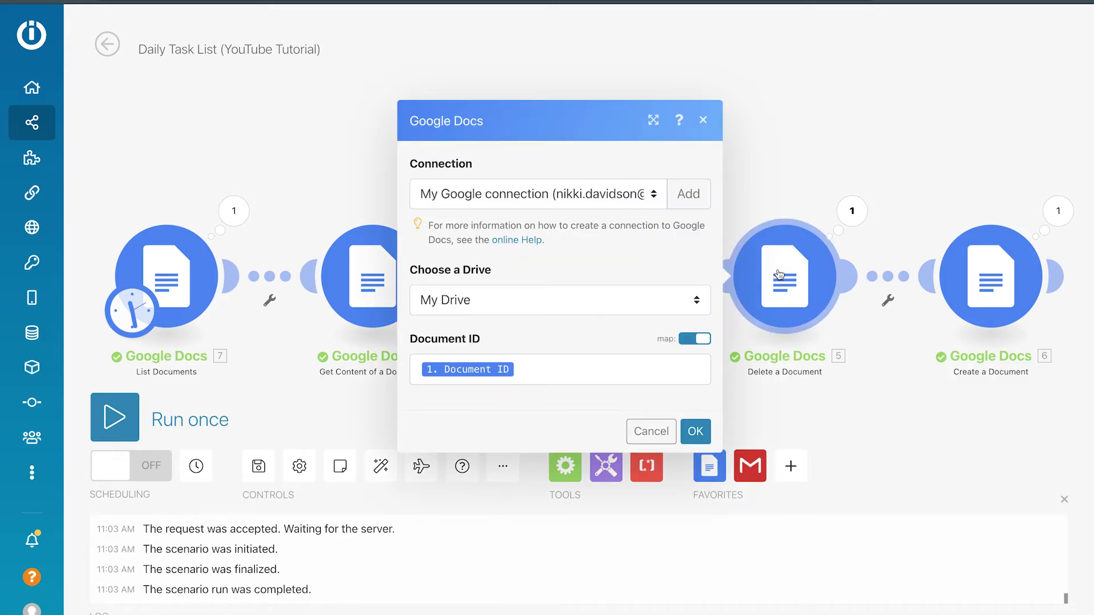
mouse_move(479, 368)
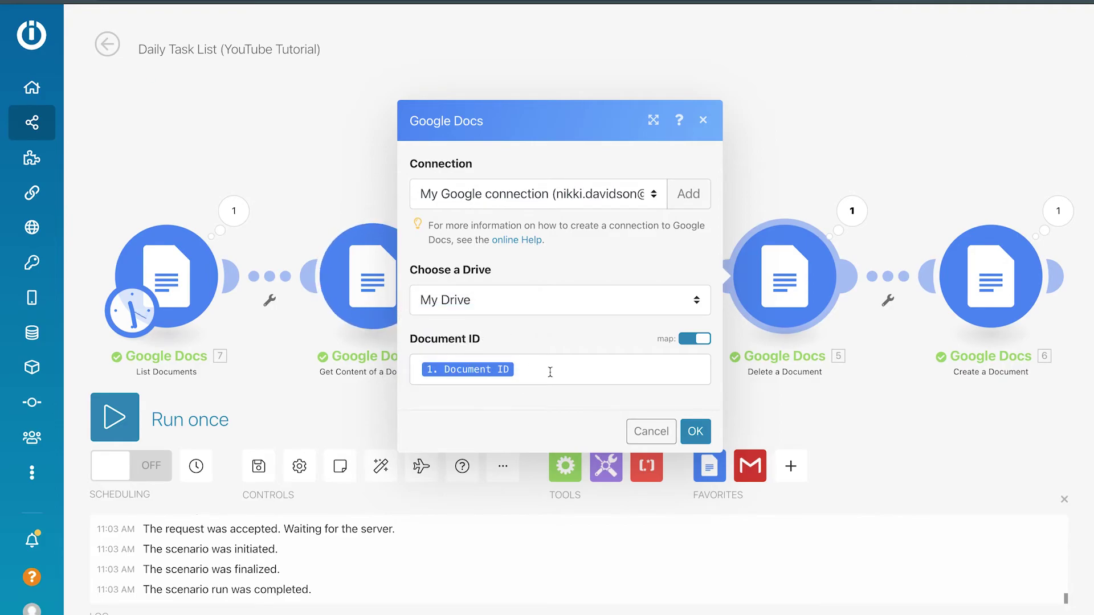
click(693, 432)
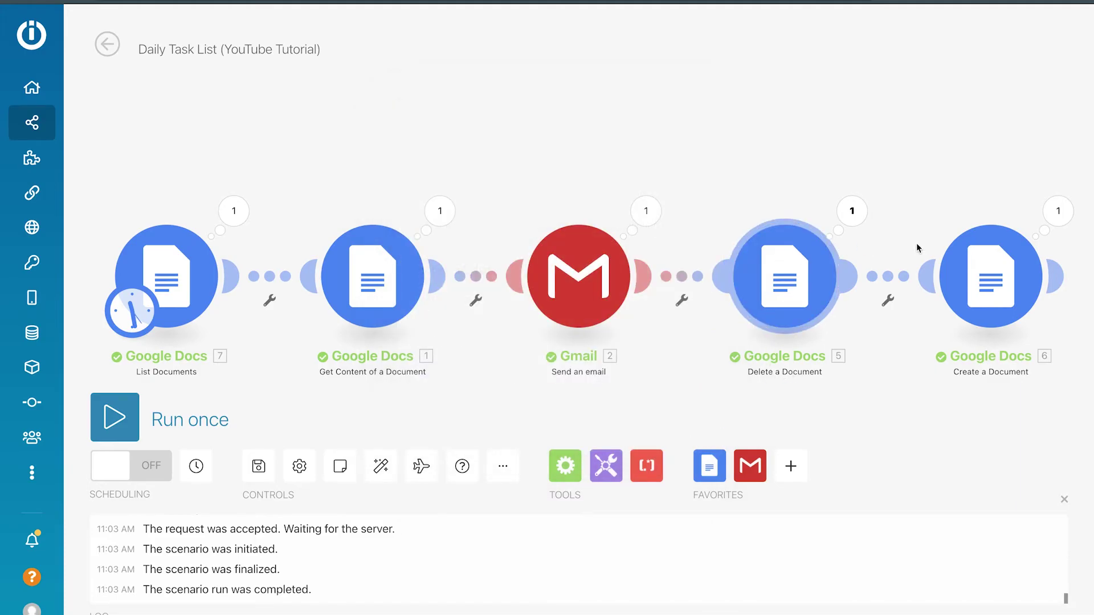
click(993, 284)
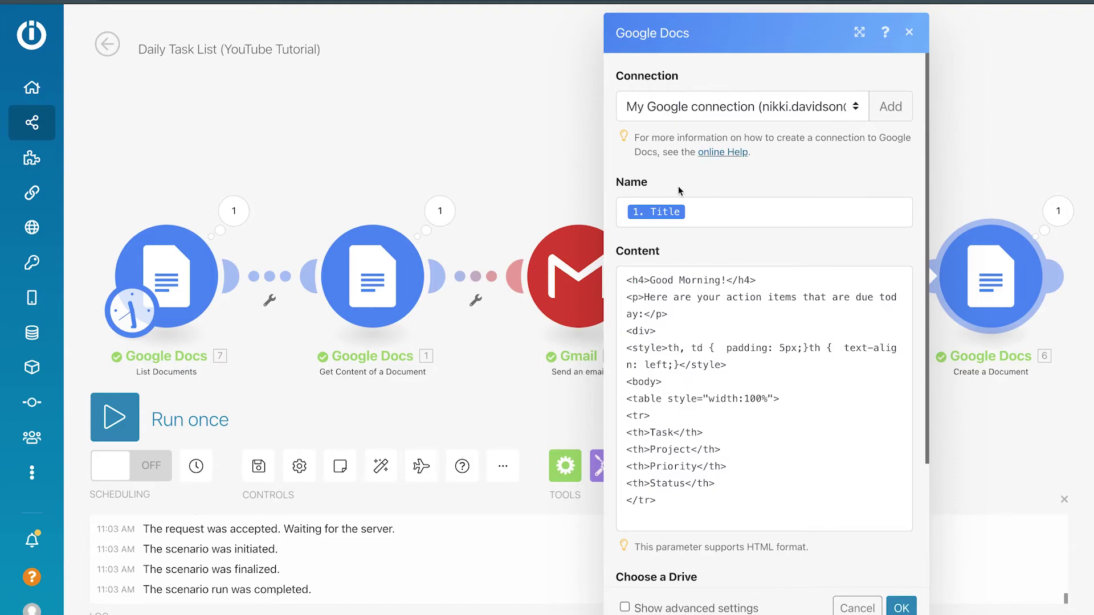
mouse_move(669, 216)
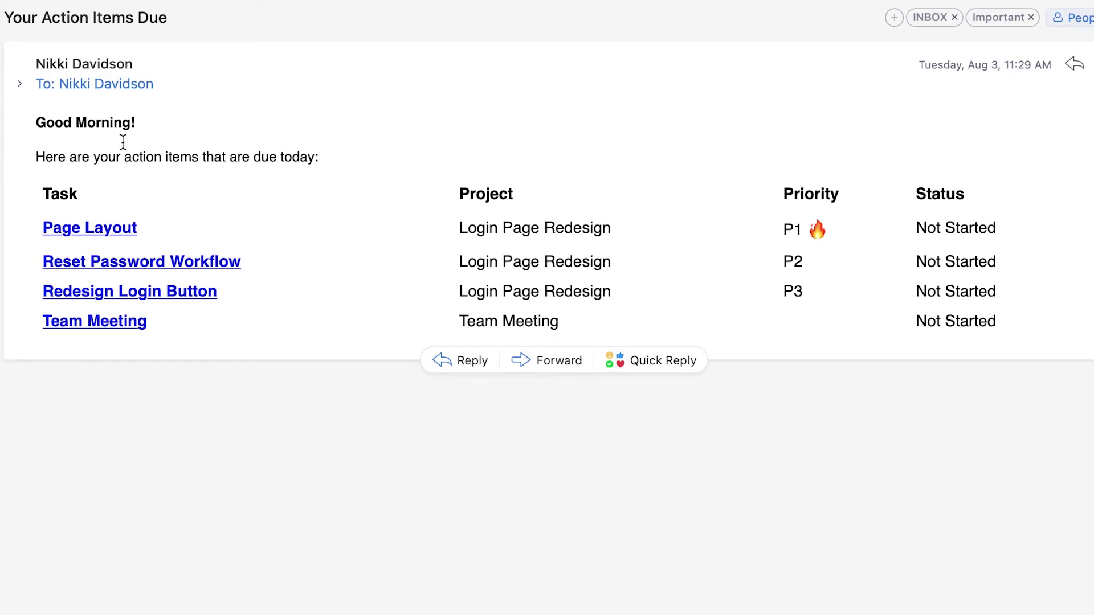
Step: Open the Page Layout task from its link in the received "Your Action Items Due" email
click(101, 231)
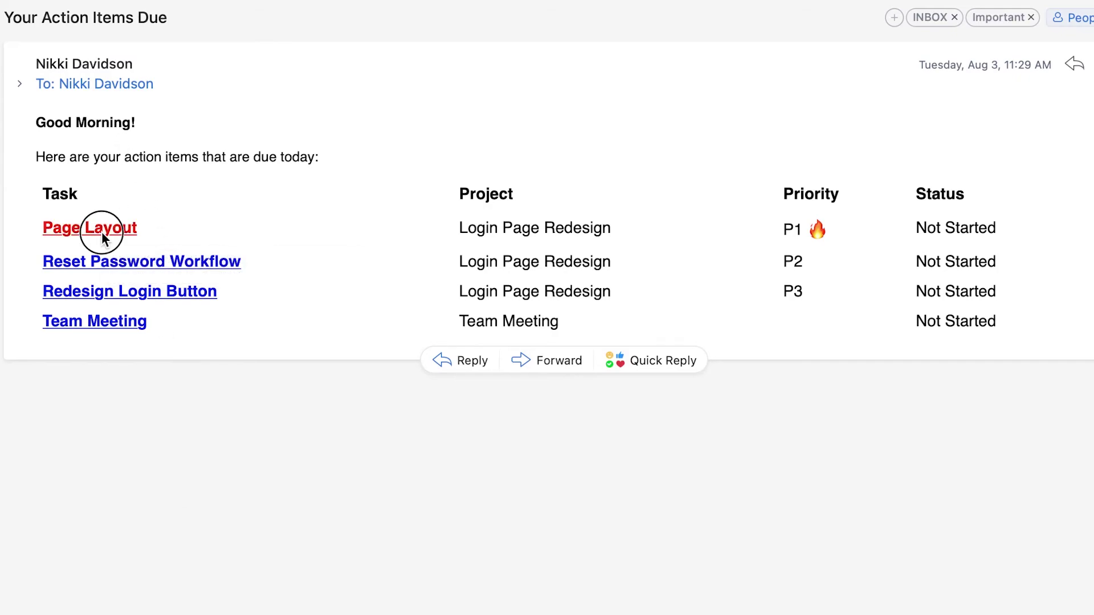